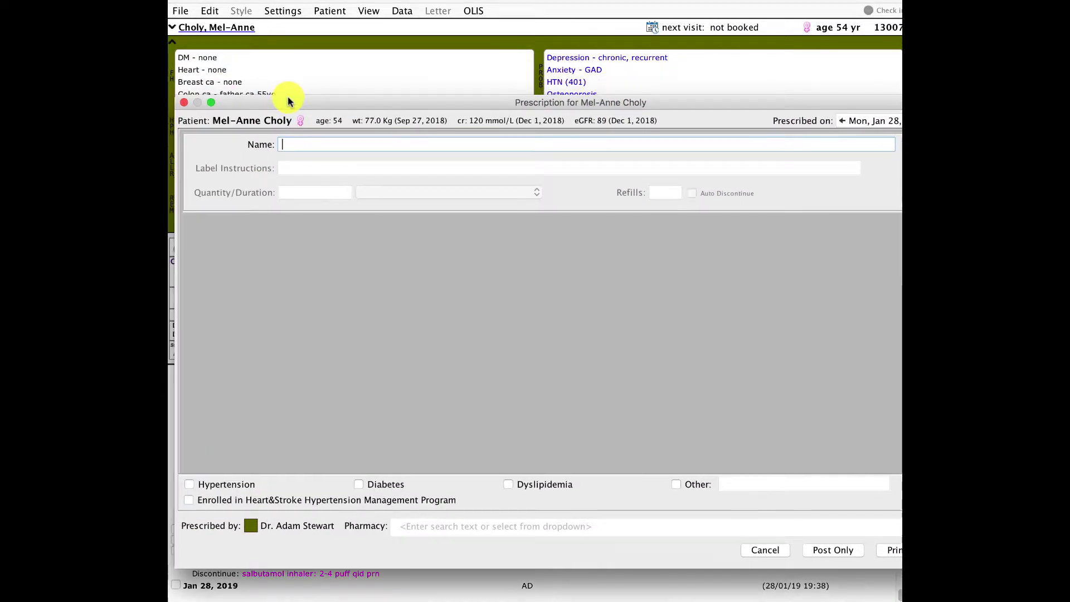
- Look up "alend" and add the favourite alendronate 70 mg, 1 tablet weekly for bones, quantity 4 tablets, to the prescription
{"action": "type", "text": "alend"}
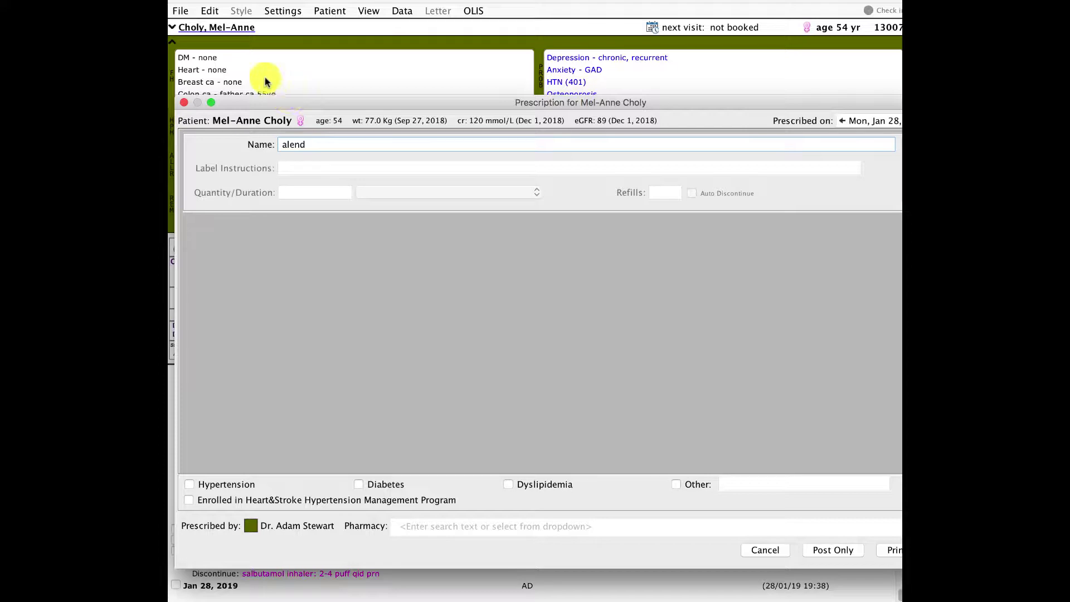
{"action": "key", "text": "Return"}
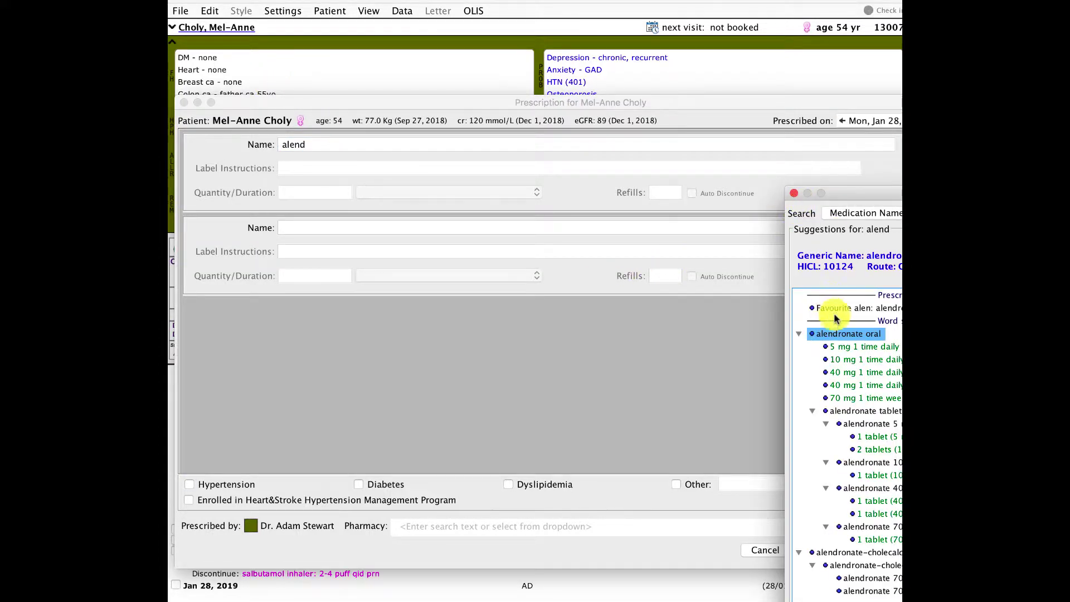
{"action": "left_click_drag", "start_coordinate": [873, 194], "coordinate": [527, 127]}
{"action": "double_click", "coordinate": [560, 237]}
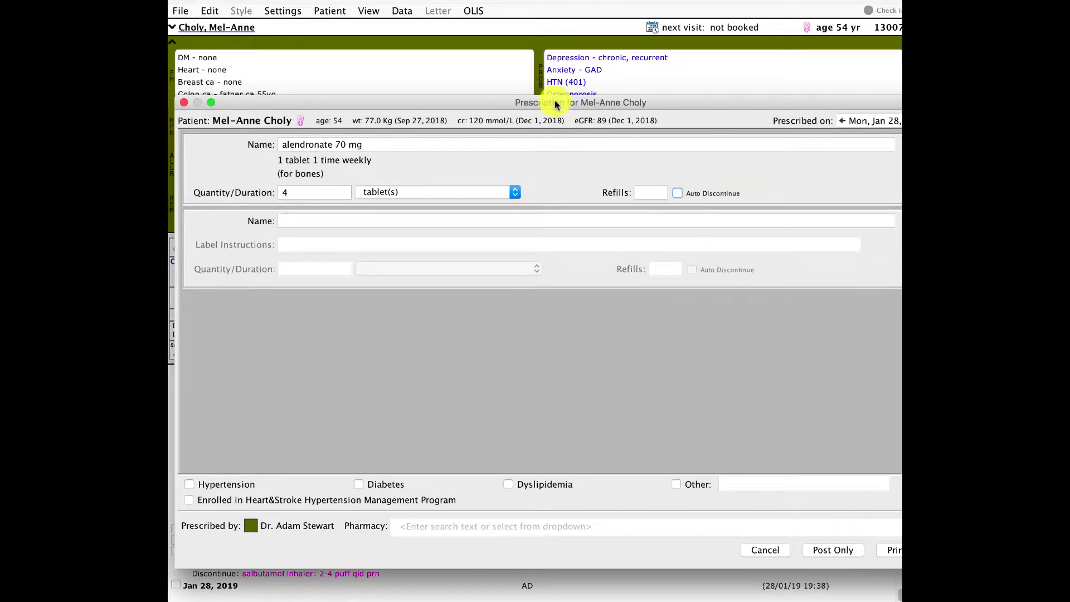
- Set the alendronate prescription date to Jan 1, 2000 and post it to the chart without printing
{"action": "left_click_drag", "start_coordinate": [555, 105], "coordinate": [446, 102]}
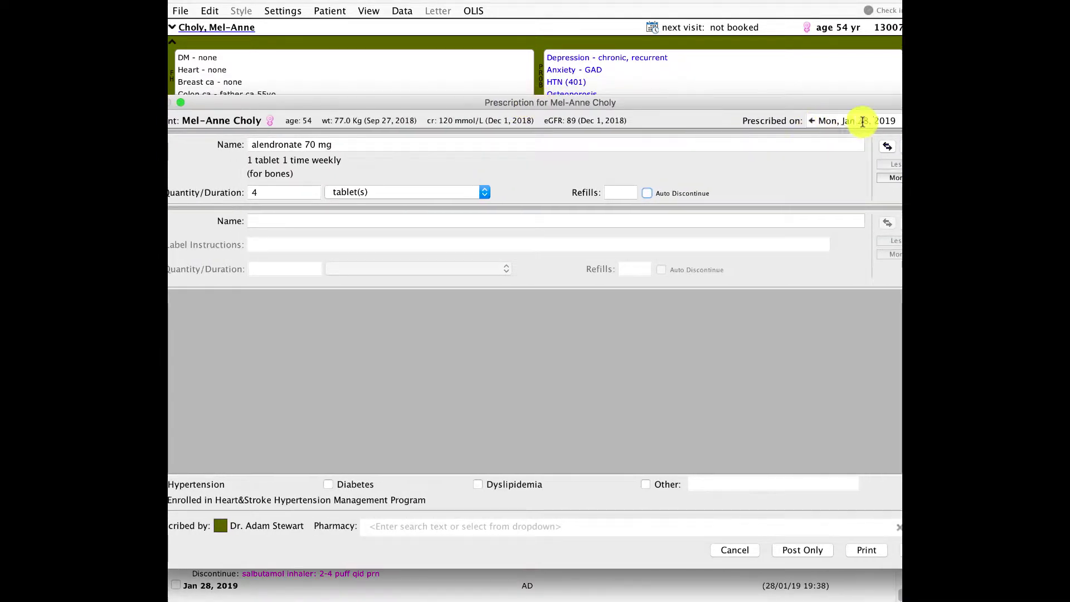
{"action": "left_click_drag", "start_coordinate": [899, 121], "coordinate": [800, 115]}
{"action": "type", "text": "jan "}
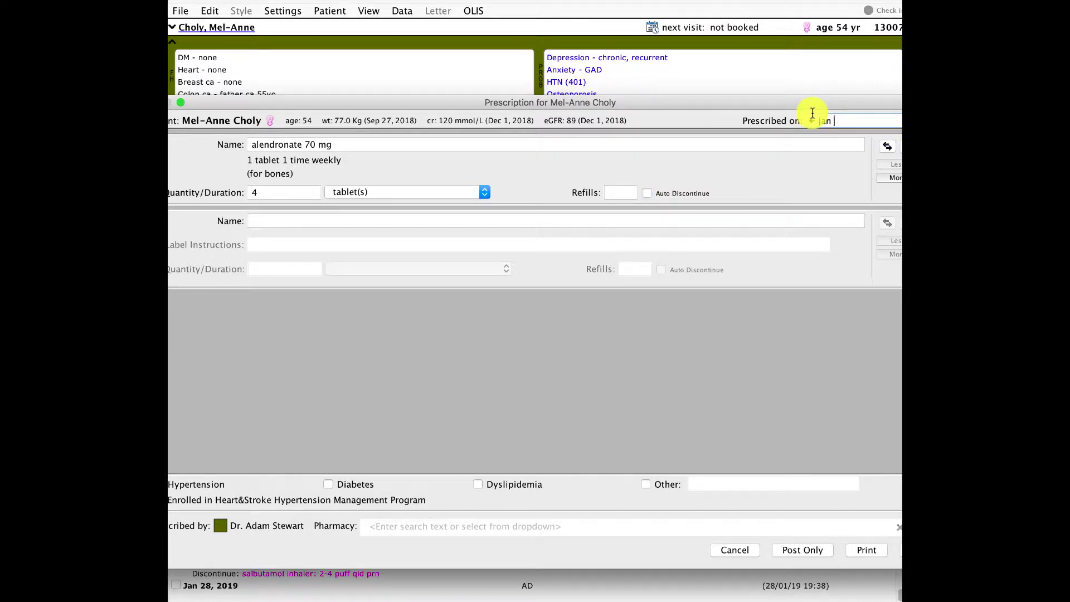
{"action": "type", "text": "1, 2000"}
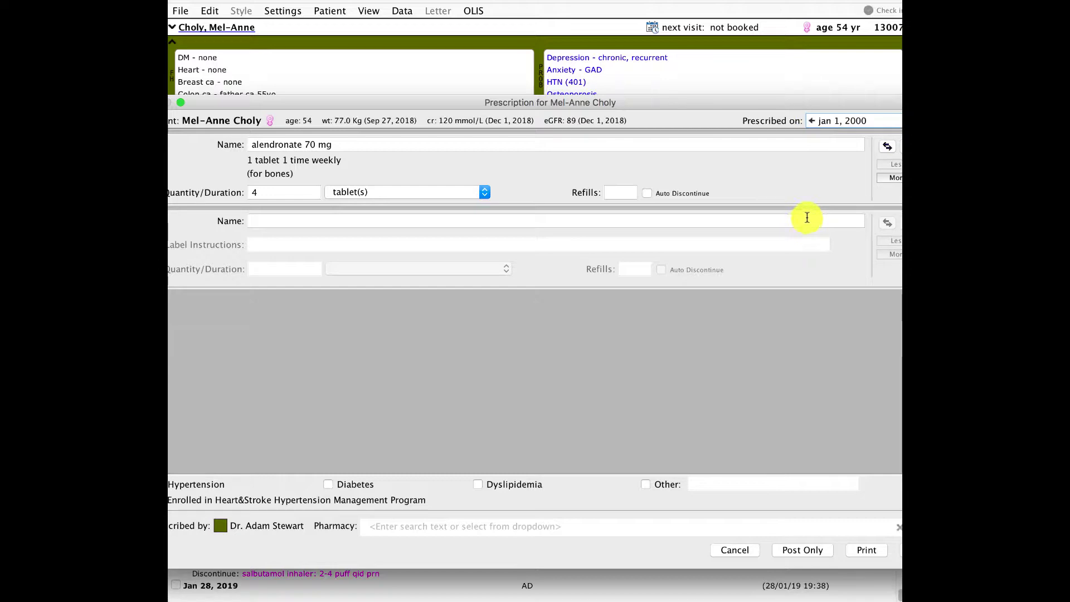
{"action": "left_click", "coordinate": [802, 551]}
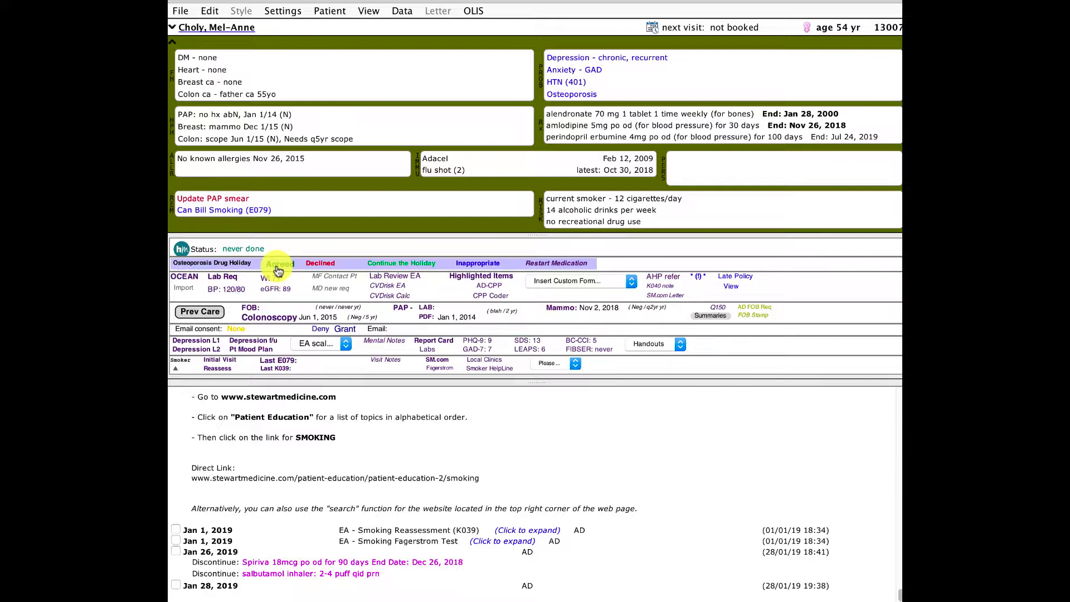
- Record that the patient agreed to the osteoporosis drug holiday and discontinue the alendronate 70 mg treatment
{"action": "left_click", "coordinate": [277, 266]}
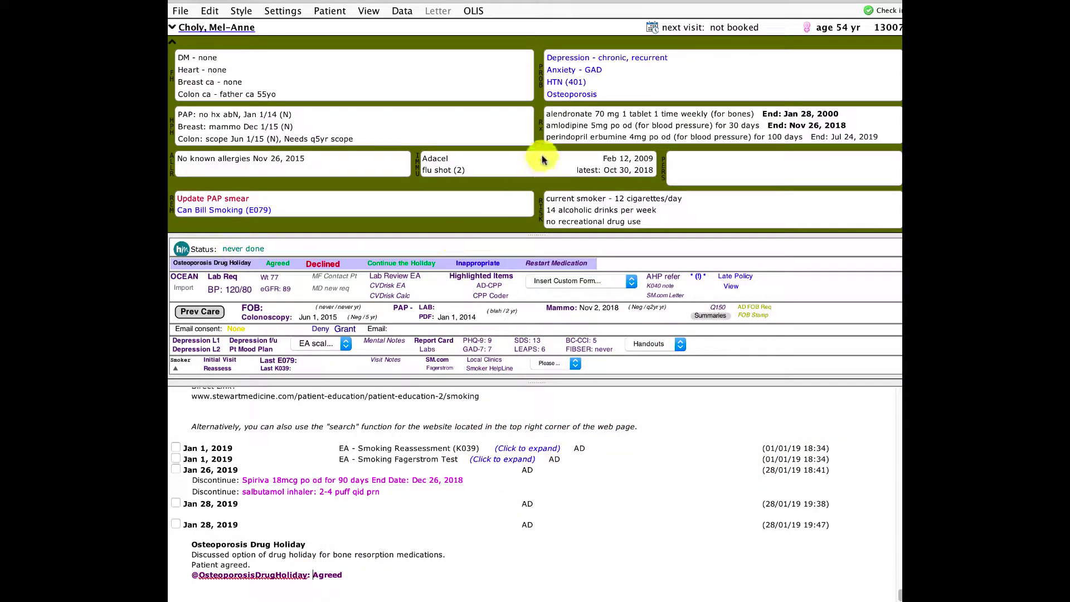
{"action": "left_click", "coordinate": [580, 114]}
{"action": "double_click", "coordinate": [579, 115]}
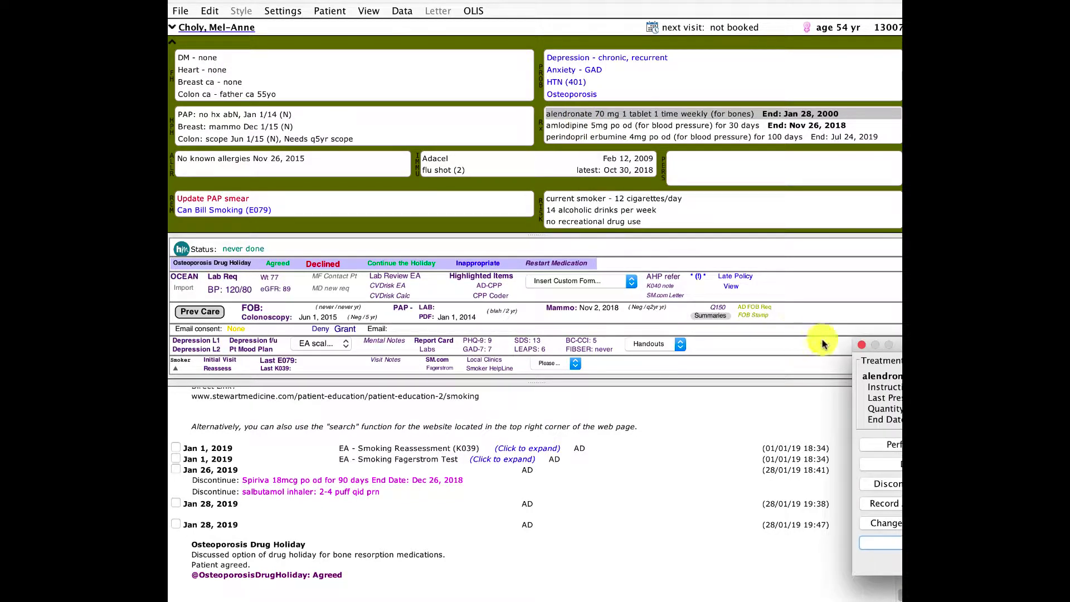
{"action": "left_click_drag", "start_coordinate": [936, 344], "coordinate": [606, 345]}
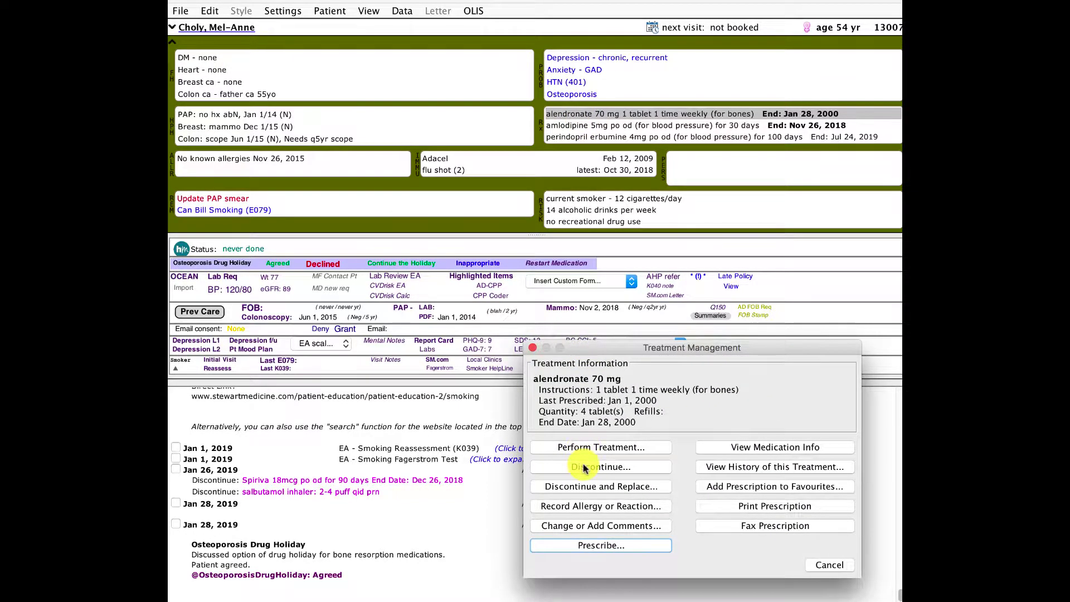
{"action": "left_click", "coordinate": [584, 470]}
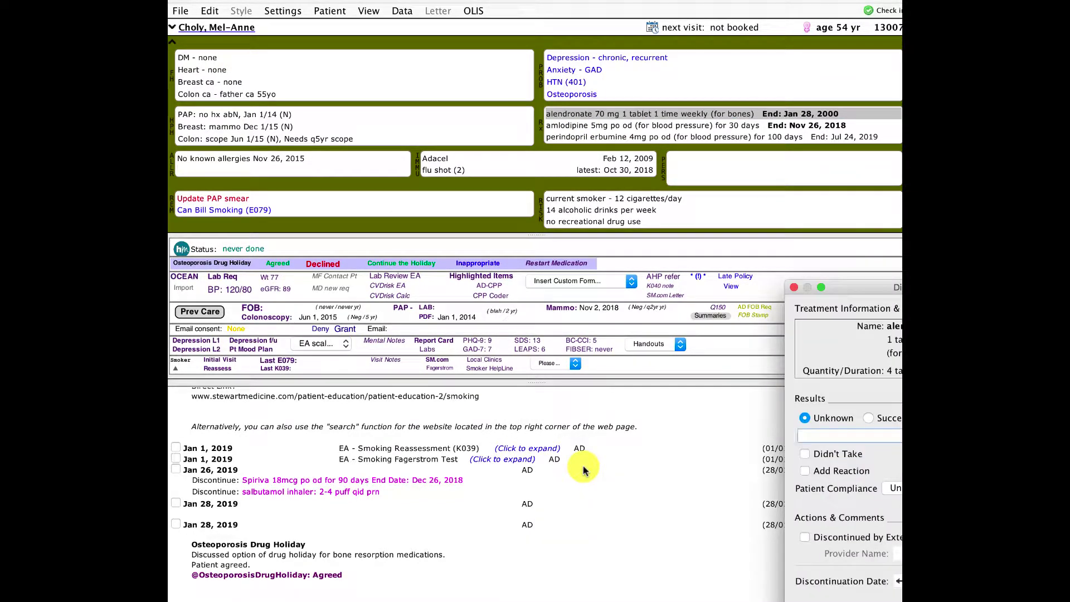
{"action": "left_click_drag", "start_coordinate": [866, 290], "coordinate": [432, 196]}
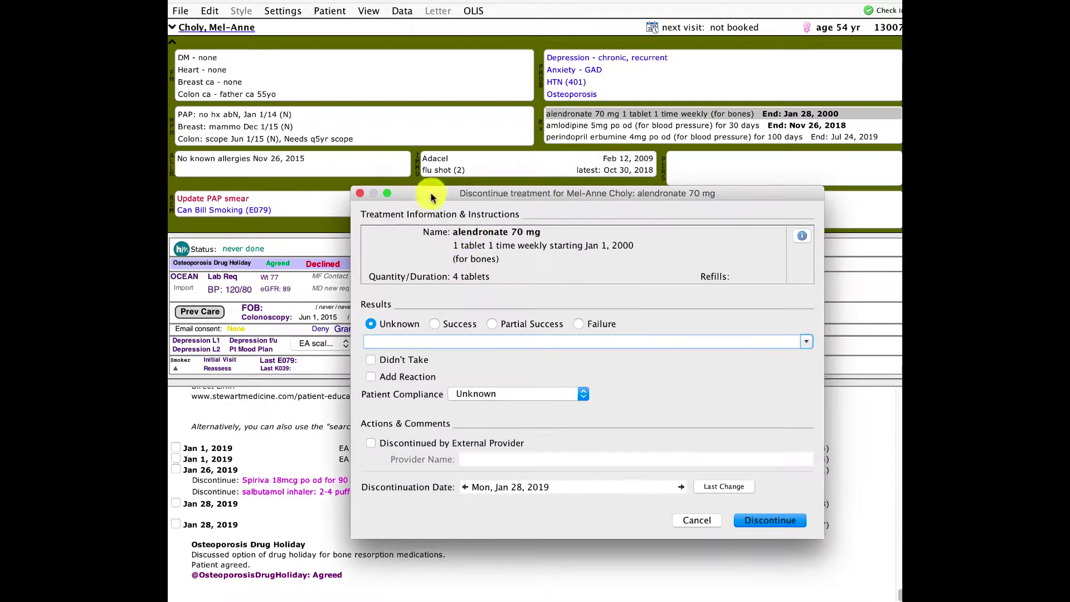
{"action": "left_click", "coordinate": [752, 522]}
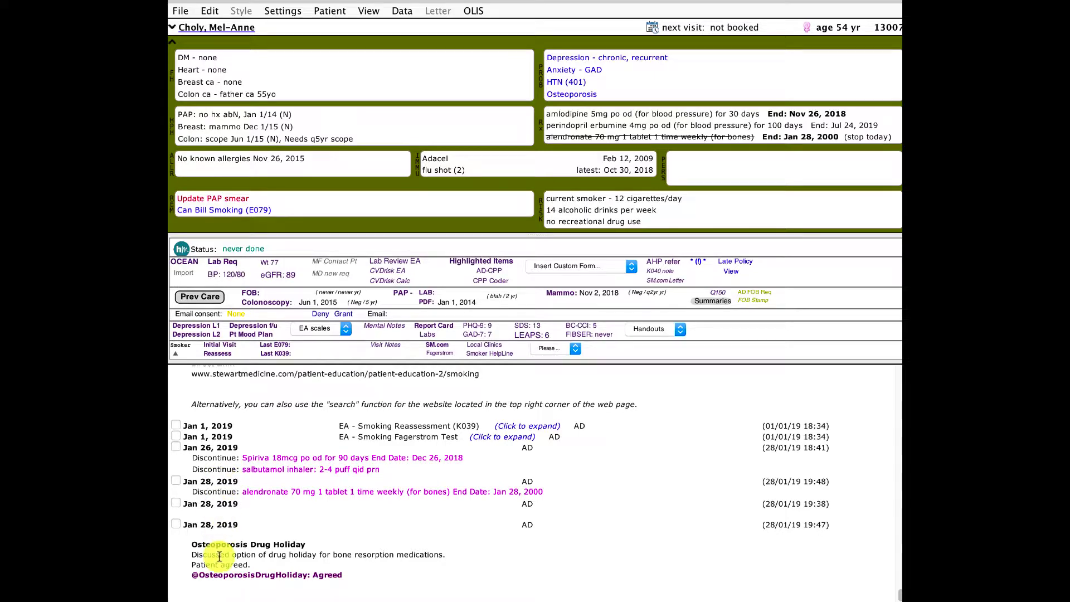
- Change the date of the alendronate discontinuation note to Jan 1, 2018
{"action": "left_click", "coordinate": [211, 485]}
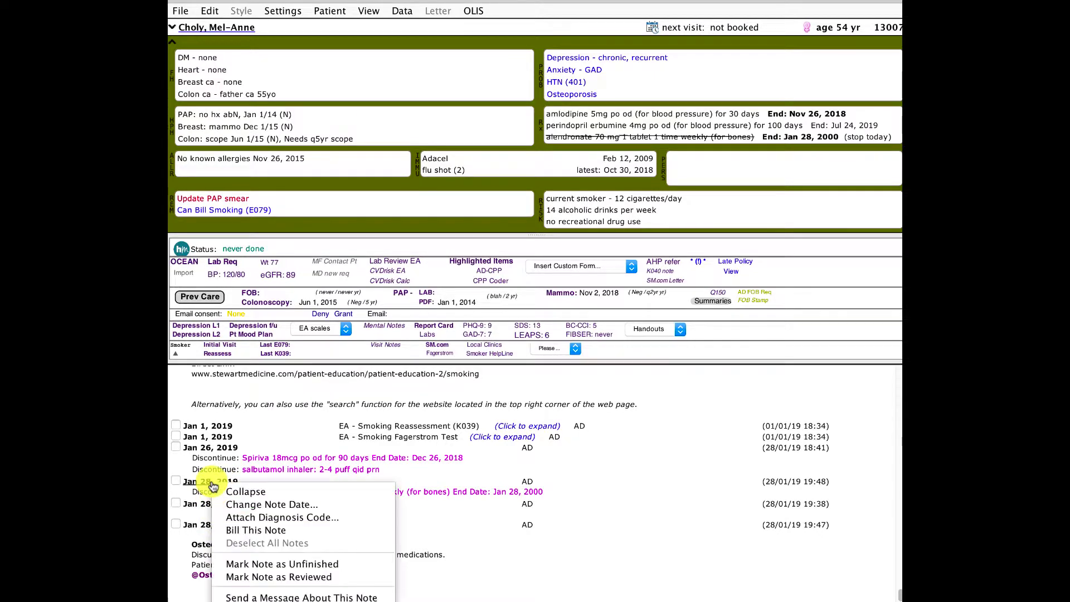
{"action": "left_click", "coordinate": [233, 504]}
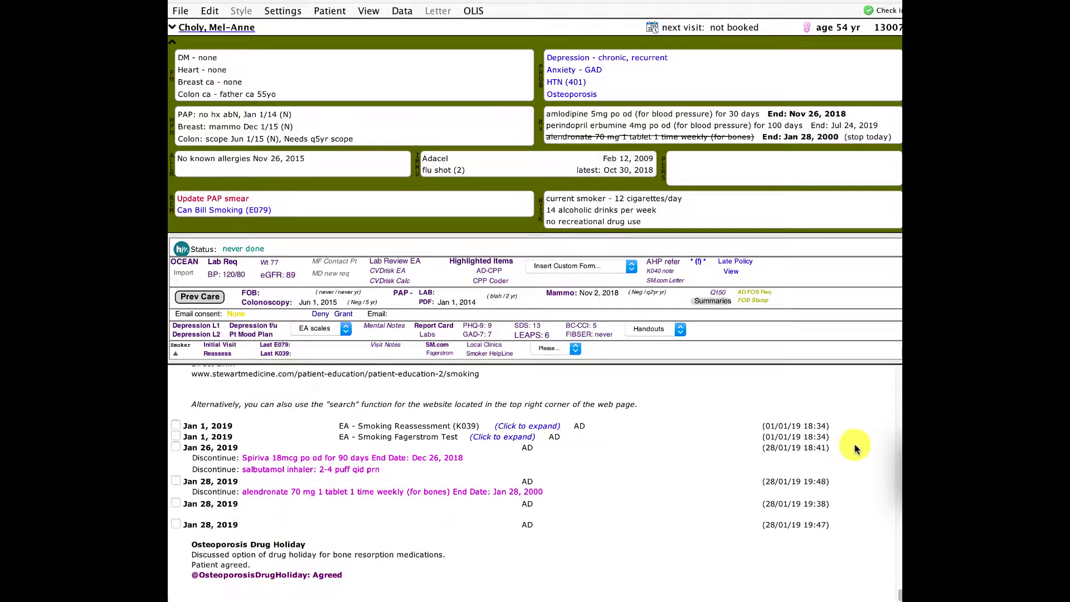
{"action": "left_click_drag", "start_coordinate": [900, 443], "coordinate": [424, 443]}
{"action": "left_click_drag", "start_coordinate": [446, 462], "coordinate": [398, 429]}
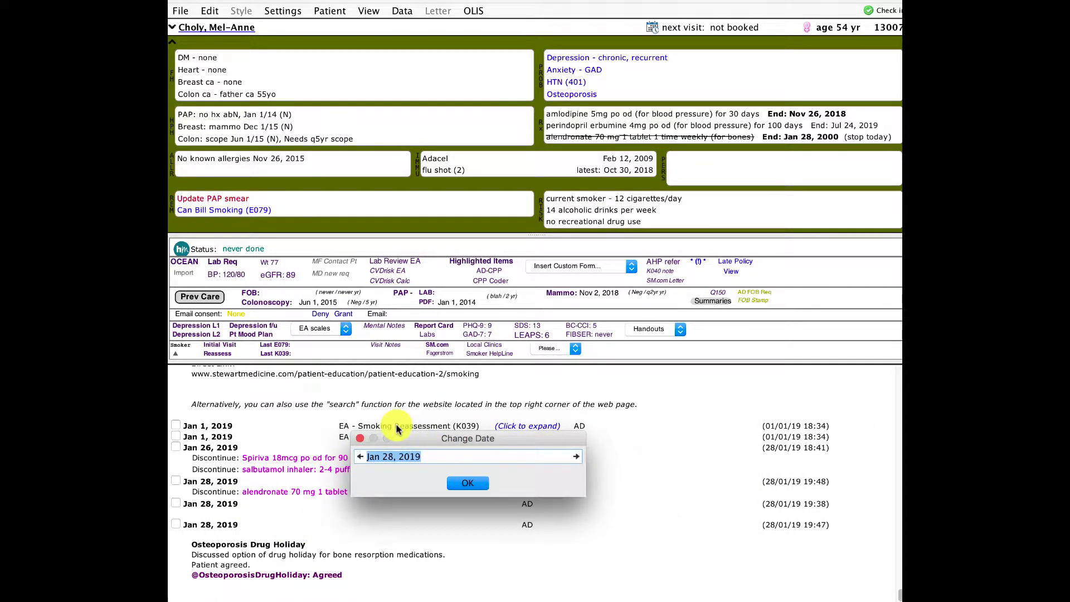
{"action": "type", "text": "jan 1, 2018"}
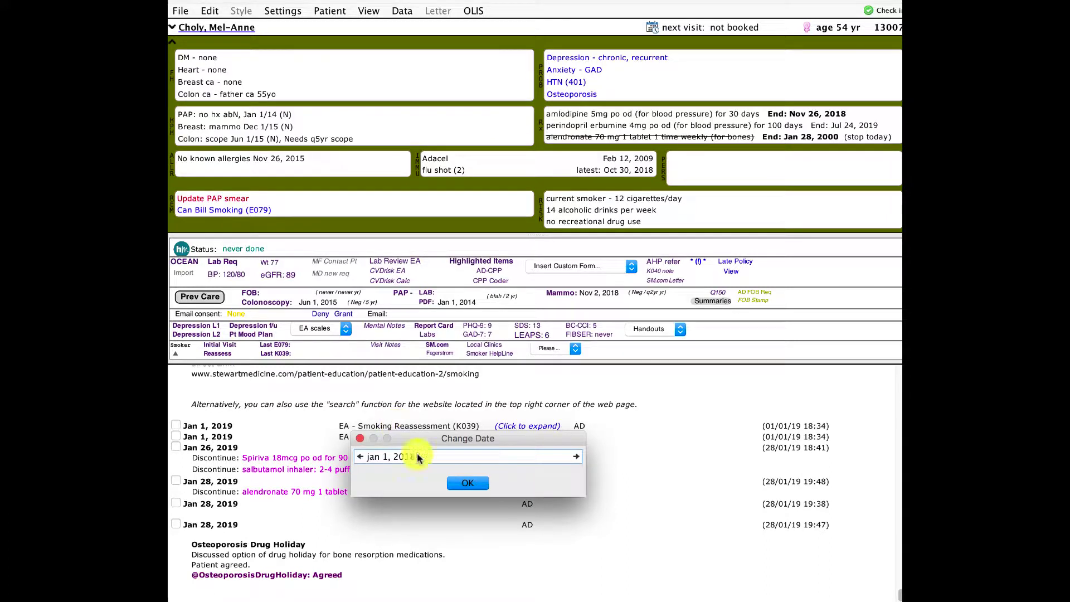
{"action": "left_click", "coordinate": [476, 489]}
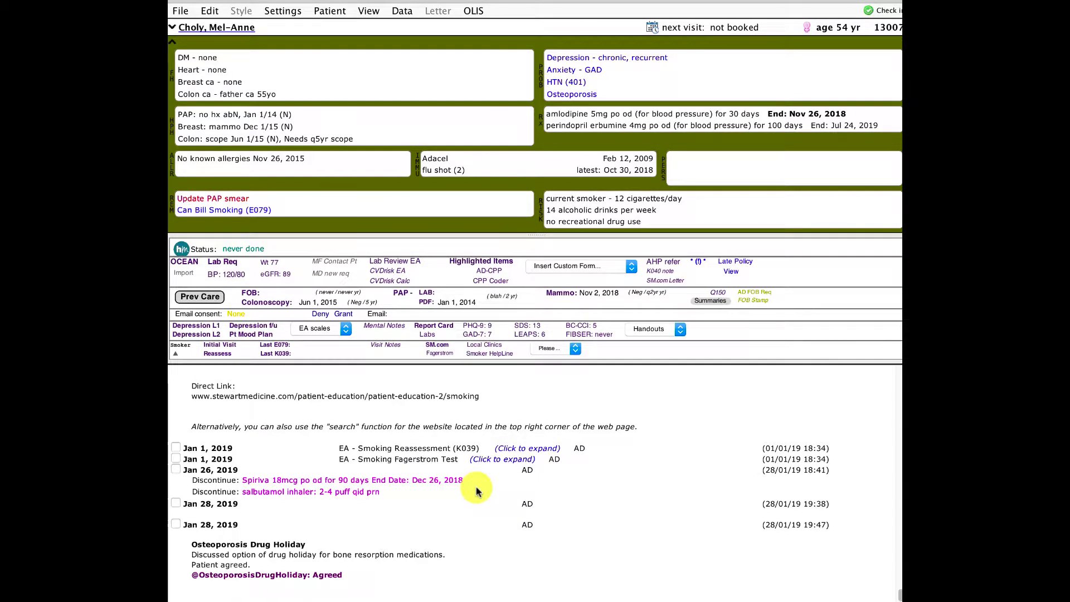
- Change the date of the Osteoporosis Drug Holiday note marked Agreed to Jan 1, 2018 and refresh the chart
{"action": "right_click", "coordinate": [221, 529]}
{"action": "key", "text": "Escape"}
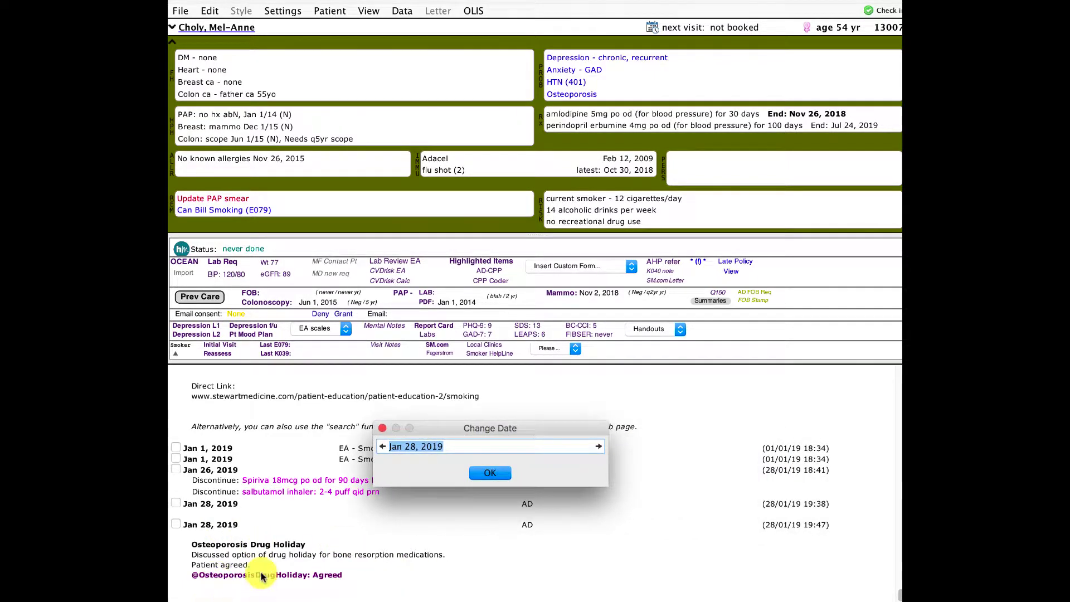
{"action": "type", "text": "jan 1, 18"}
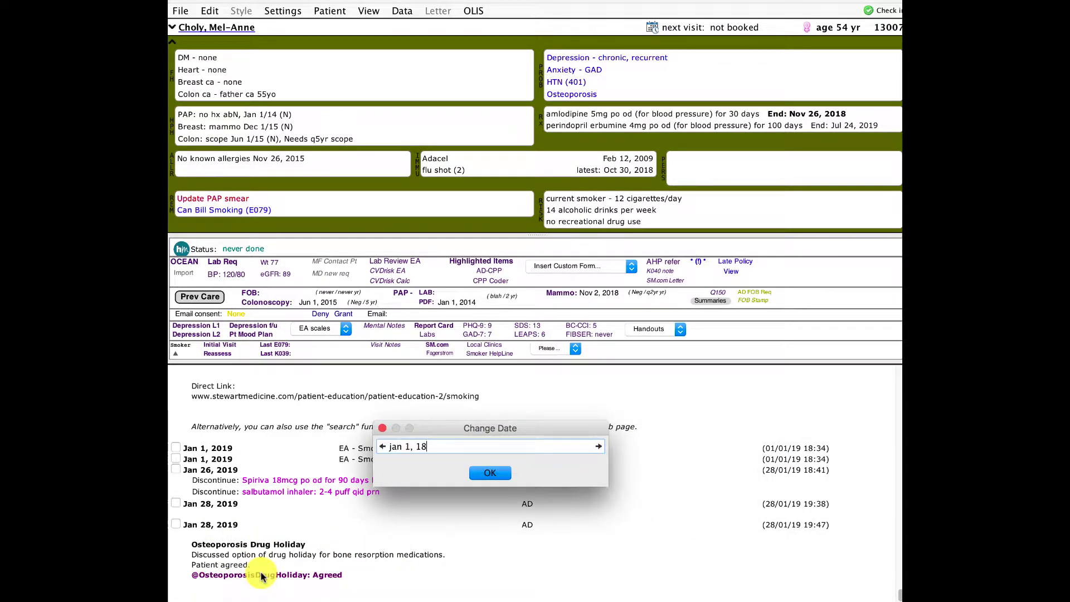
{"action": "left_click", "coordinate": [479, 473]}
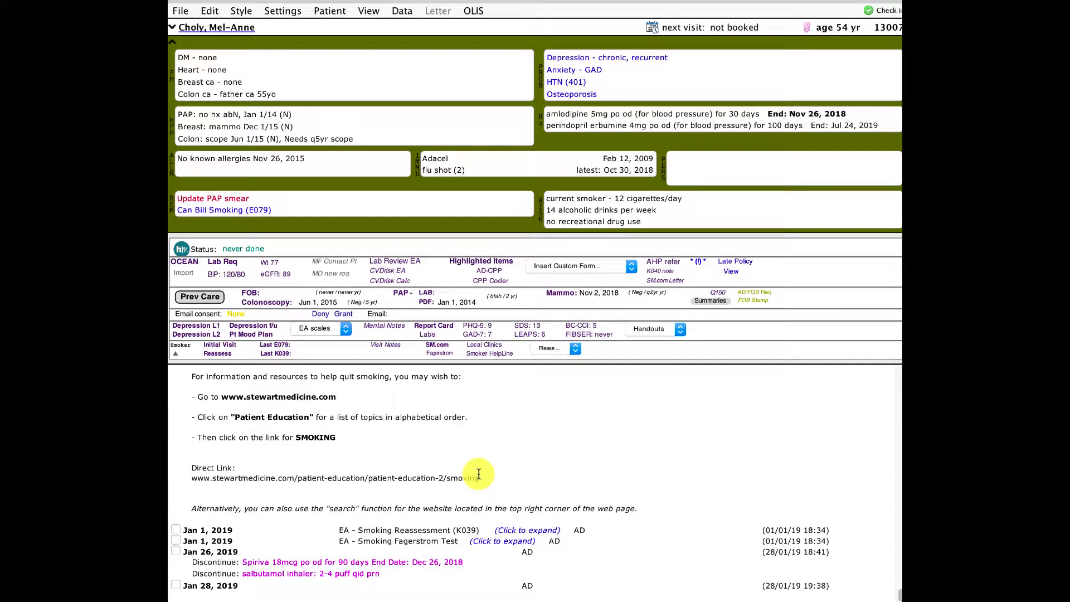
{"action": "left_click", "coordinate": [877, 13]}
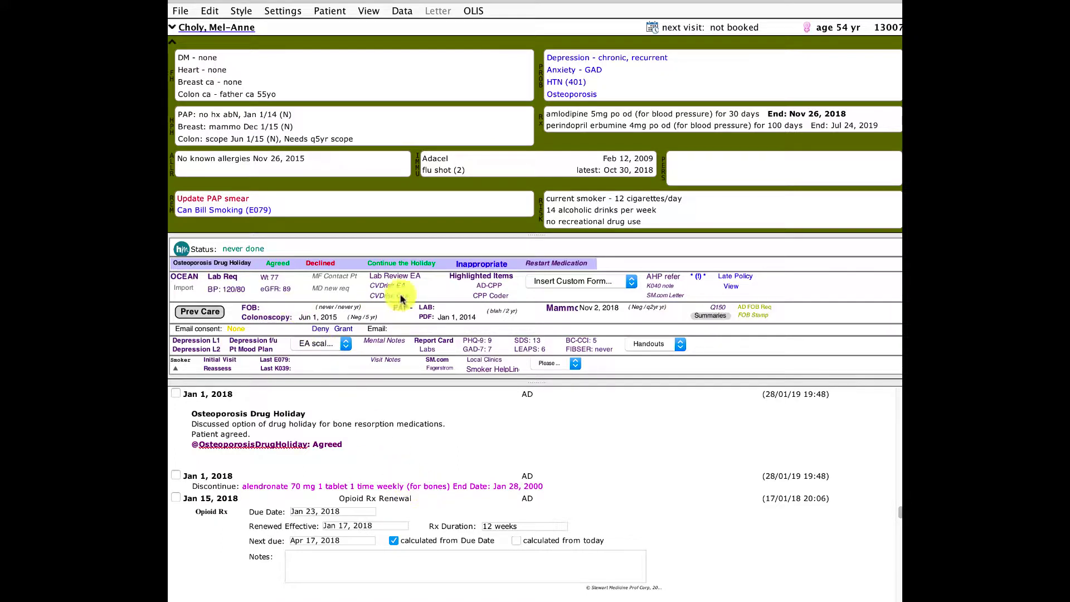
- Record the patient's choice to restart the osteoporosis medication, and re-prescribe alendronate 70 mg from the treatment history, posting without printing
{"action": "left_click", "coordinate": [551, 266]}
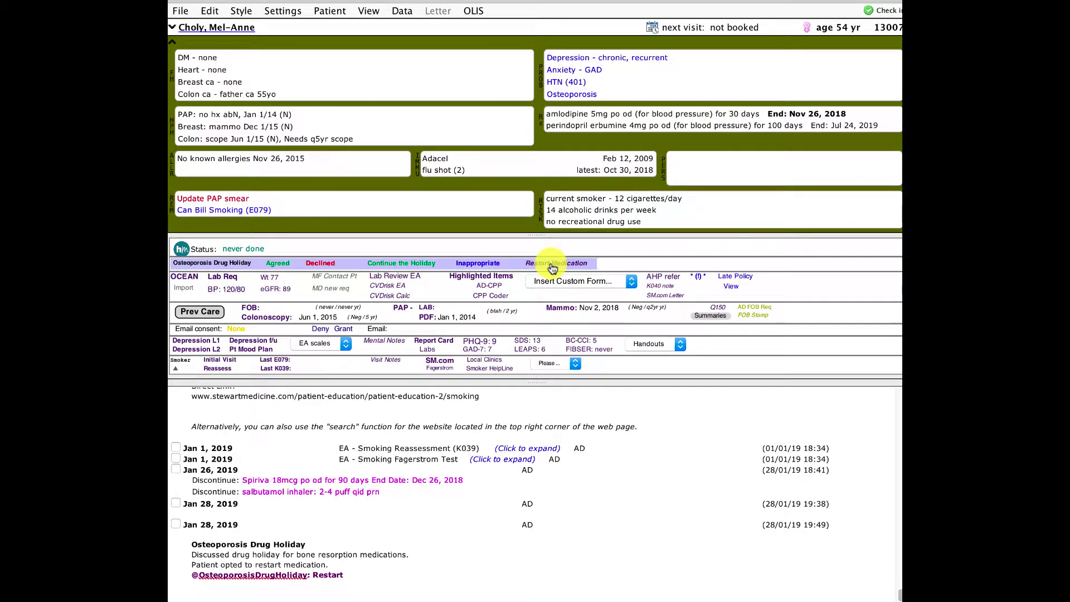
{"action": "left_click", "coordinate": [542, 125]}
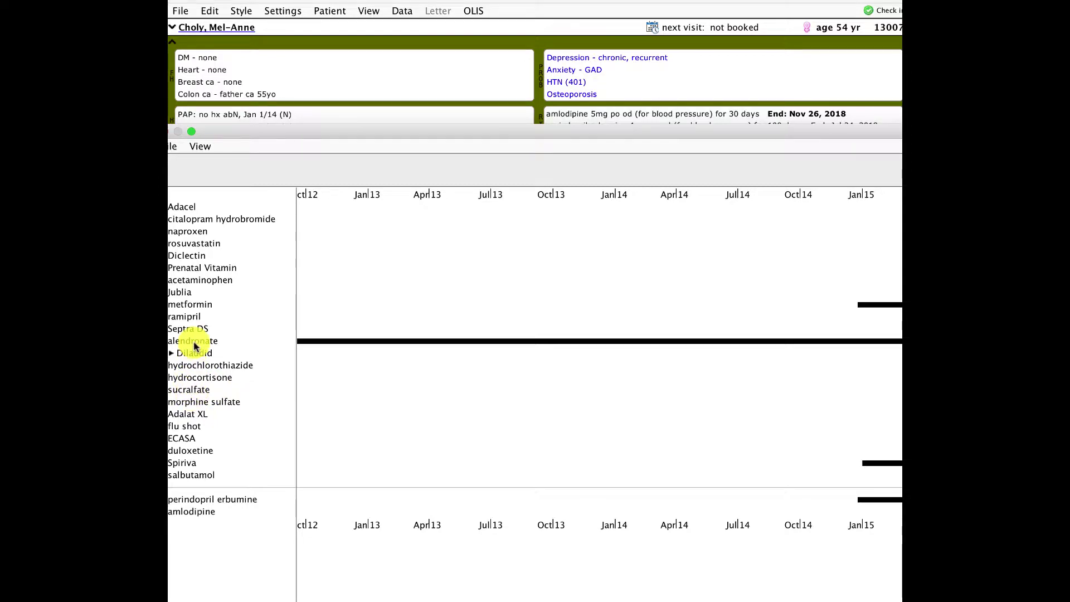
{"action": "left_click_drag", "start_coordinate": [344, 134], "coordinate": [356, 133]}
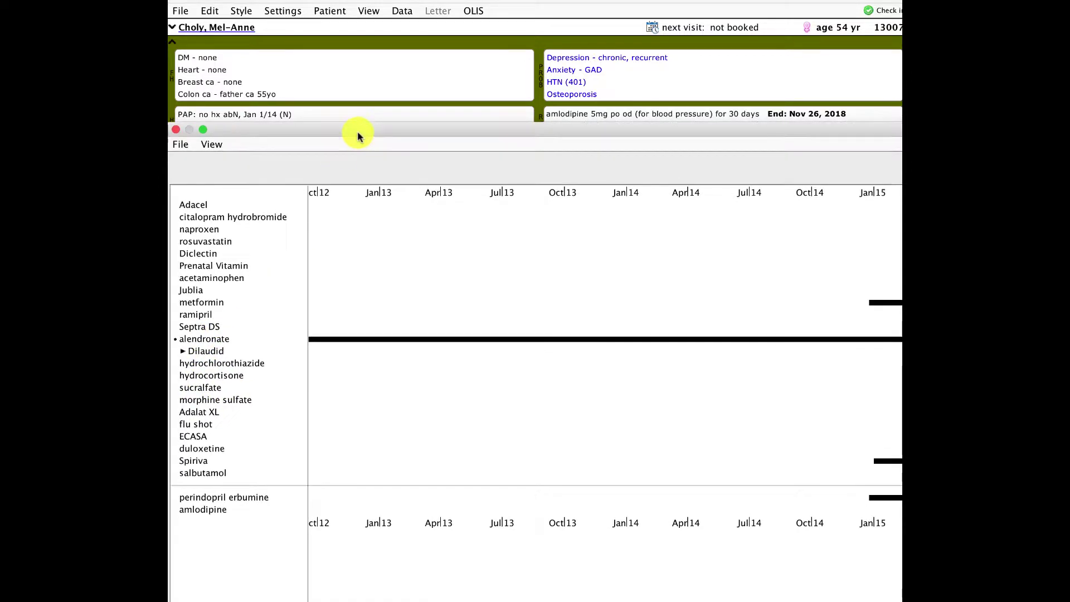
{"action": "key", "text": "super+w"}
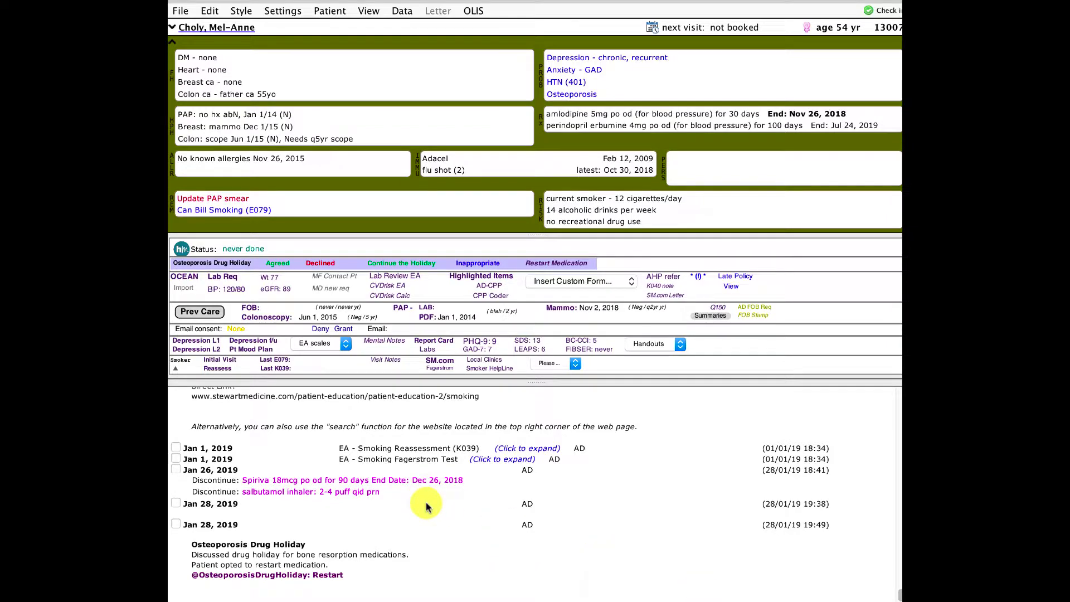
{"action": "left_click_drag", "start_coordinate": [736, 235], "coordinate": [329, 104]}
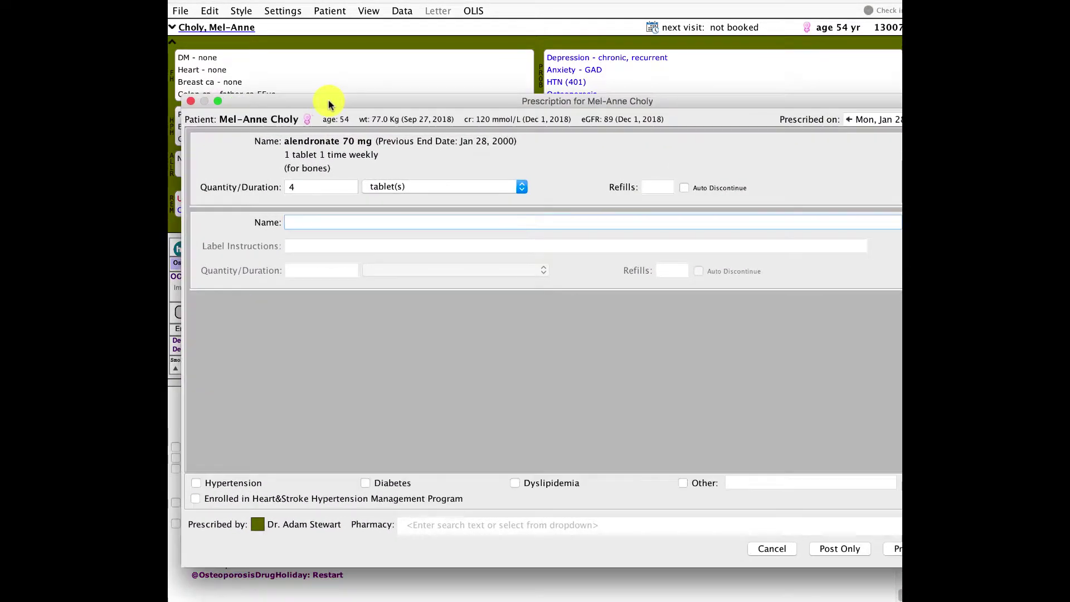
{"action": "left_click", "coordinate": [846, 550]}
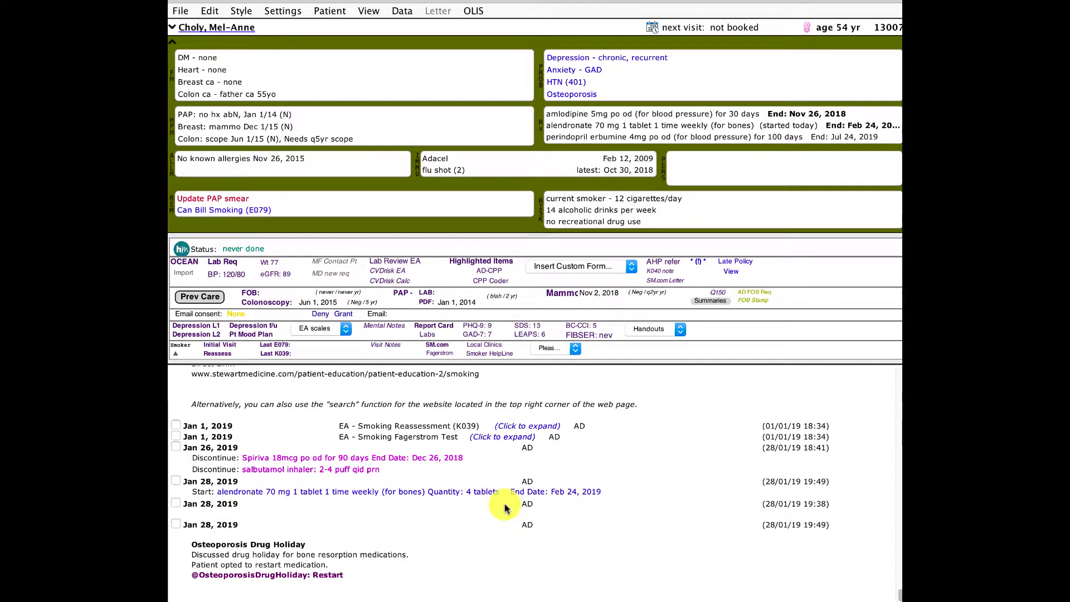
- Bill the Jan 28, 2019 note that records the osteoporosis medication restart
{"action": "left_click", "coordinate": [225, 530]}
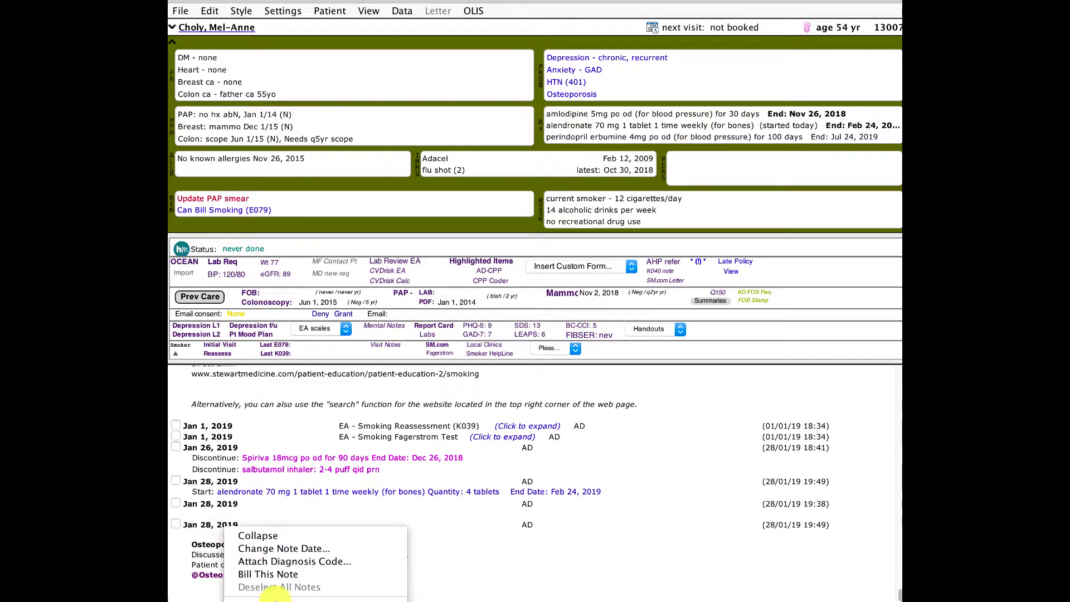
{"action": "left_click", "coordinate": [240, 579]}
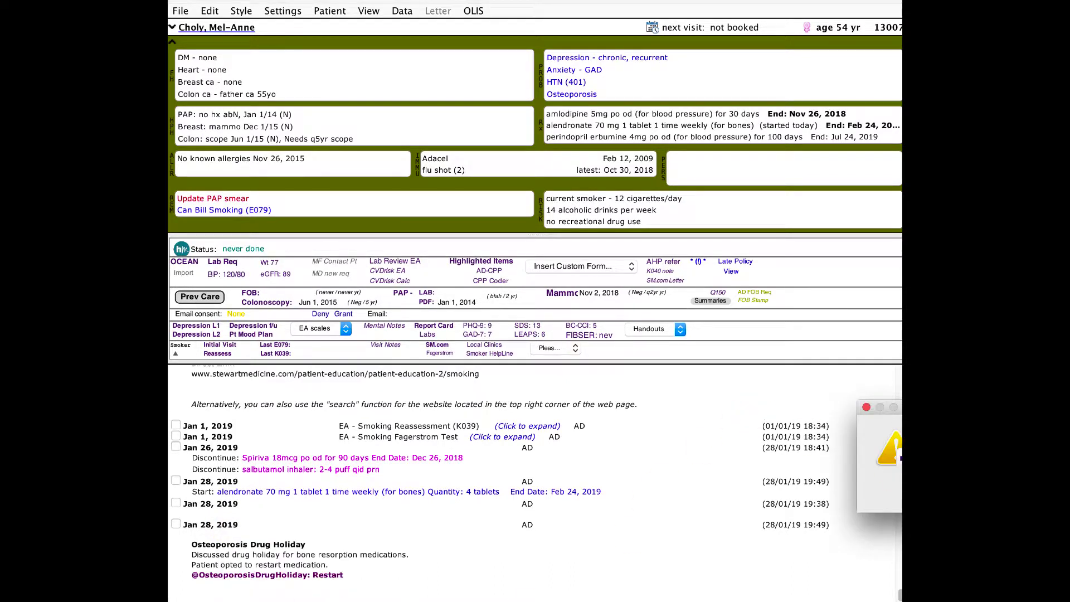
{"action": "key", "text": "Return"}
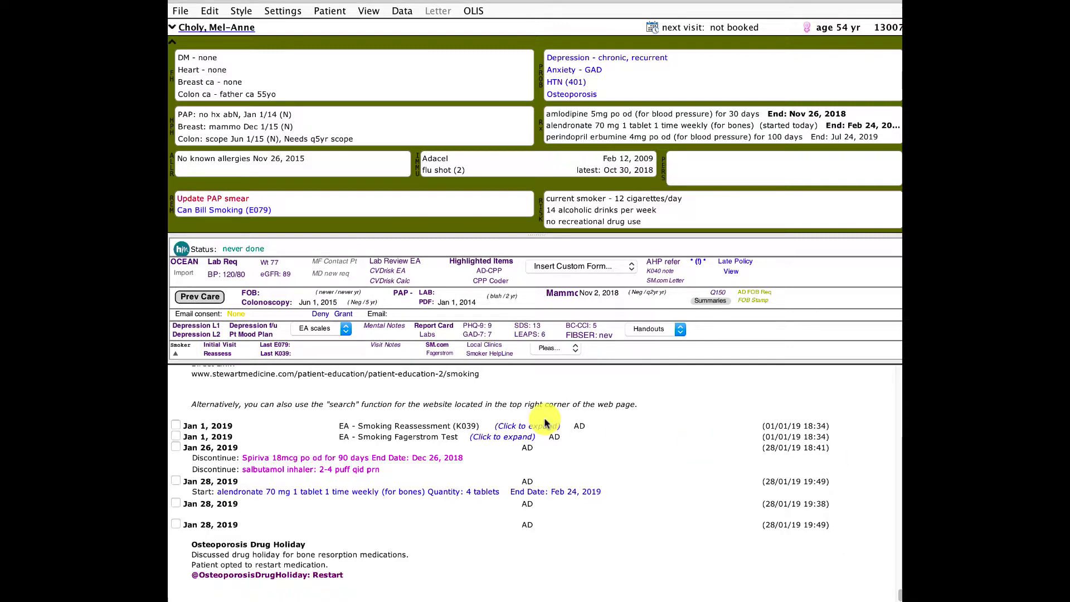